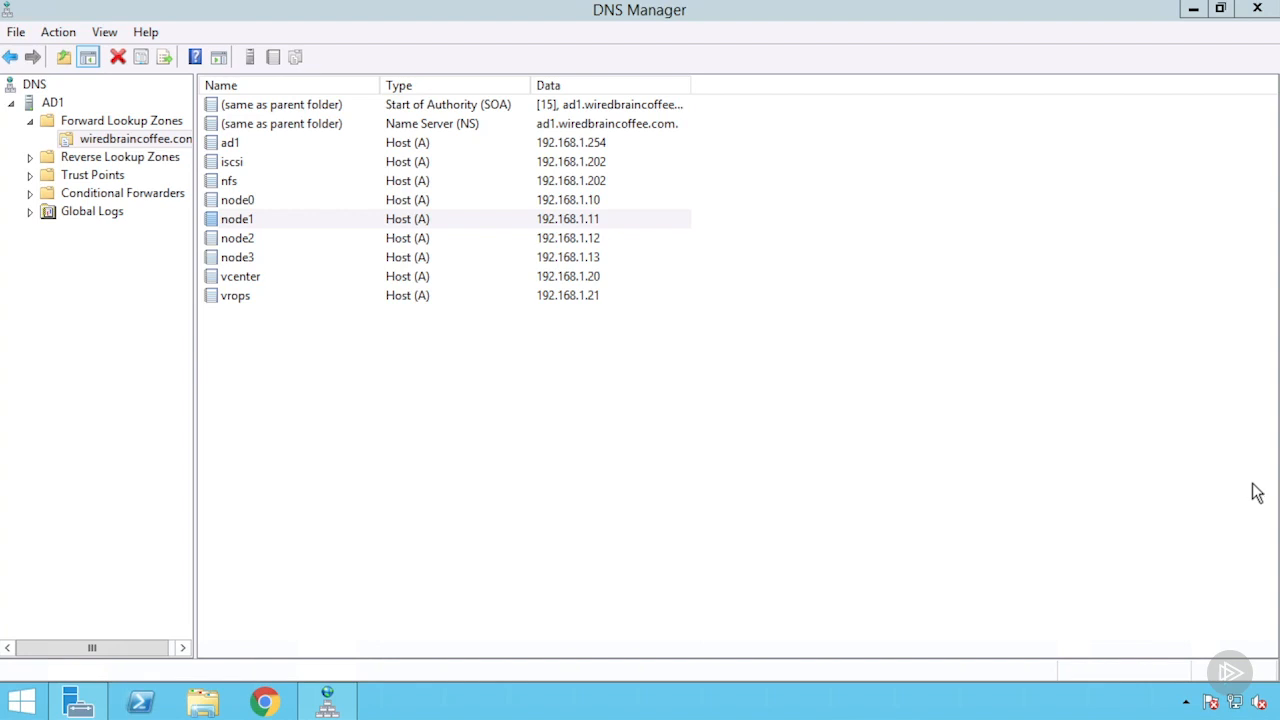
Review the wiredbraincoffee.com host records and IP addresses for node0 to node3, vcenter, ad1, iscsi and nfs
click(397, 201)
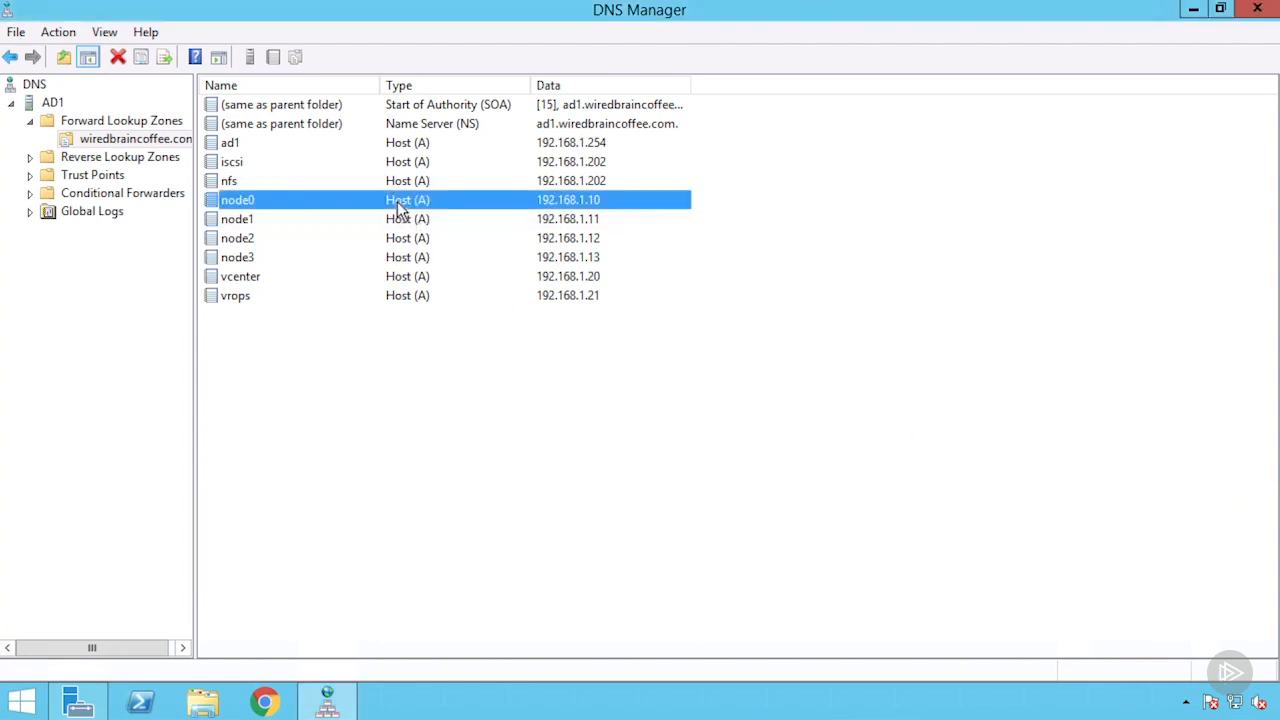
click(266, 219)
click(261, 237)
click(255, 262)
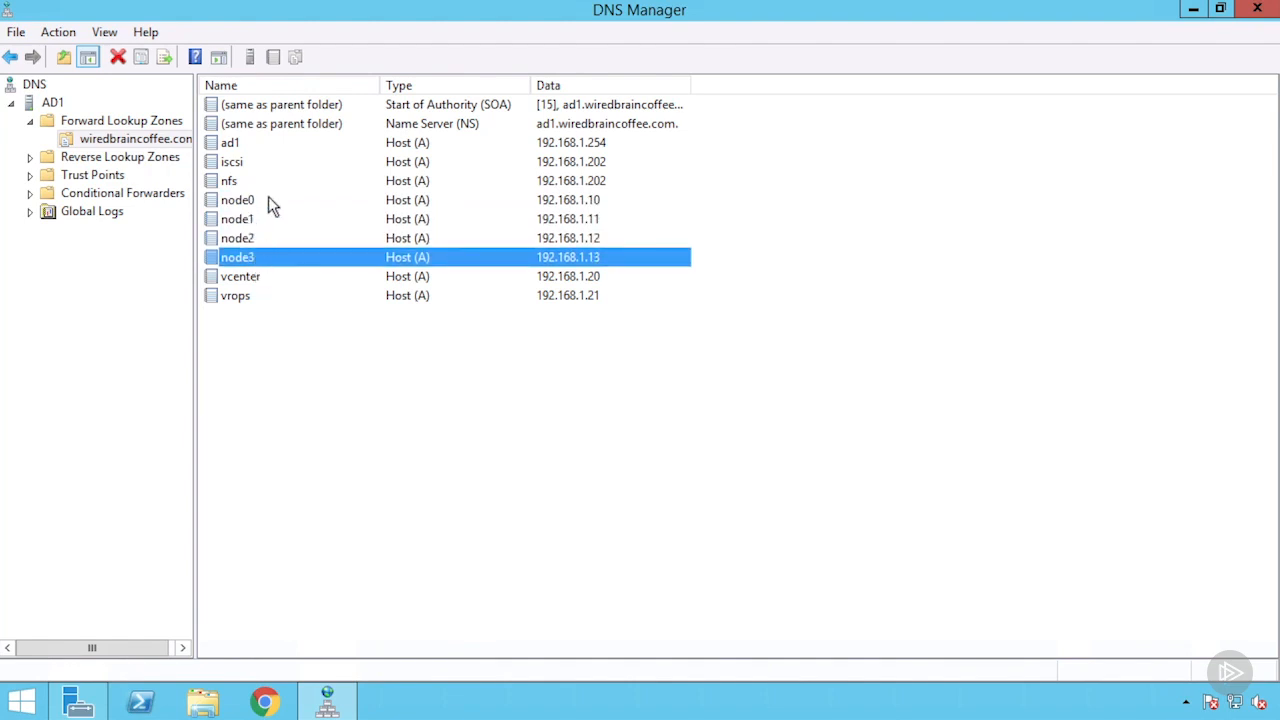
click(268, 199)
click(263, 219)
click(268, 238)
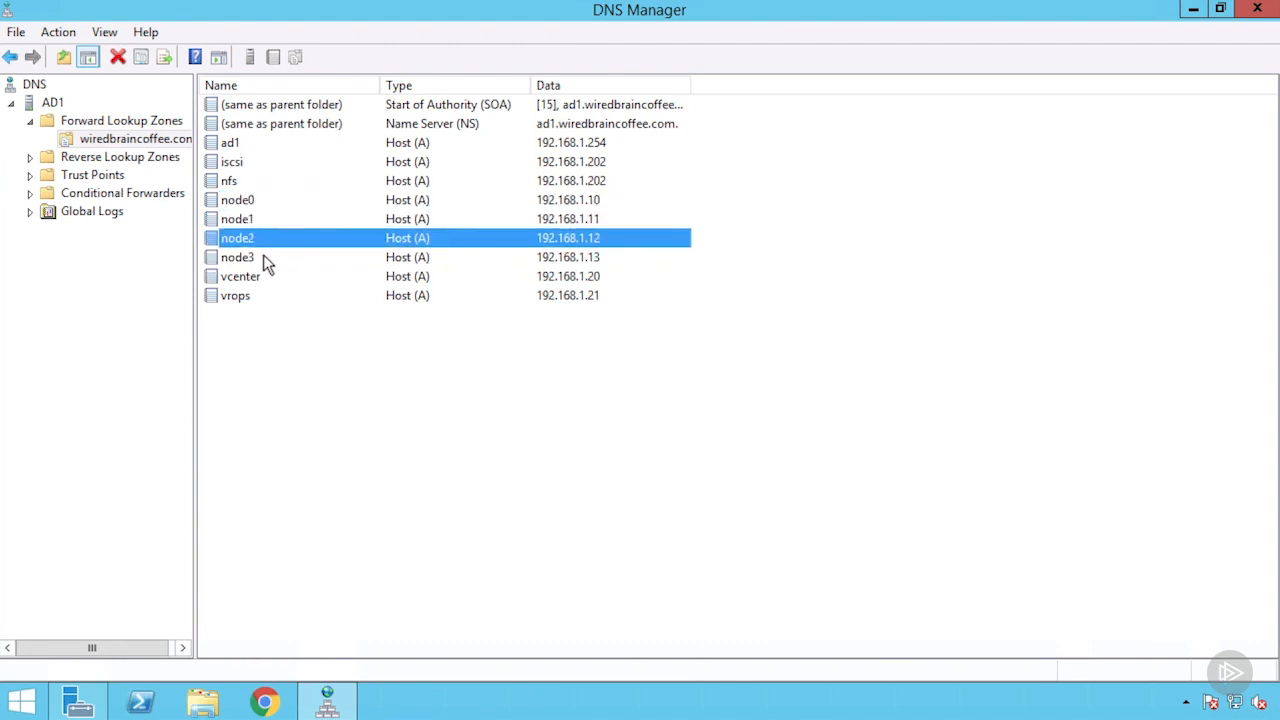
click(265, 258)
click(255, 281)
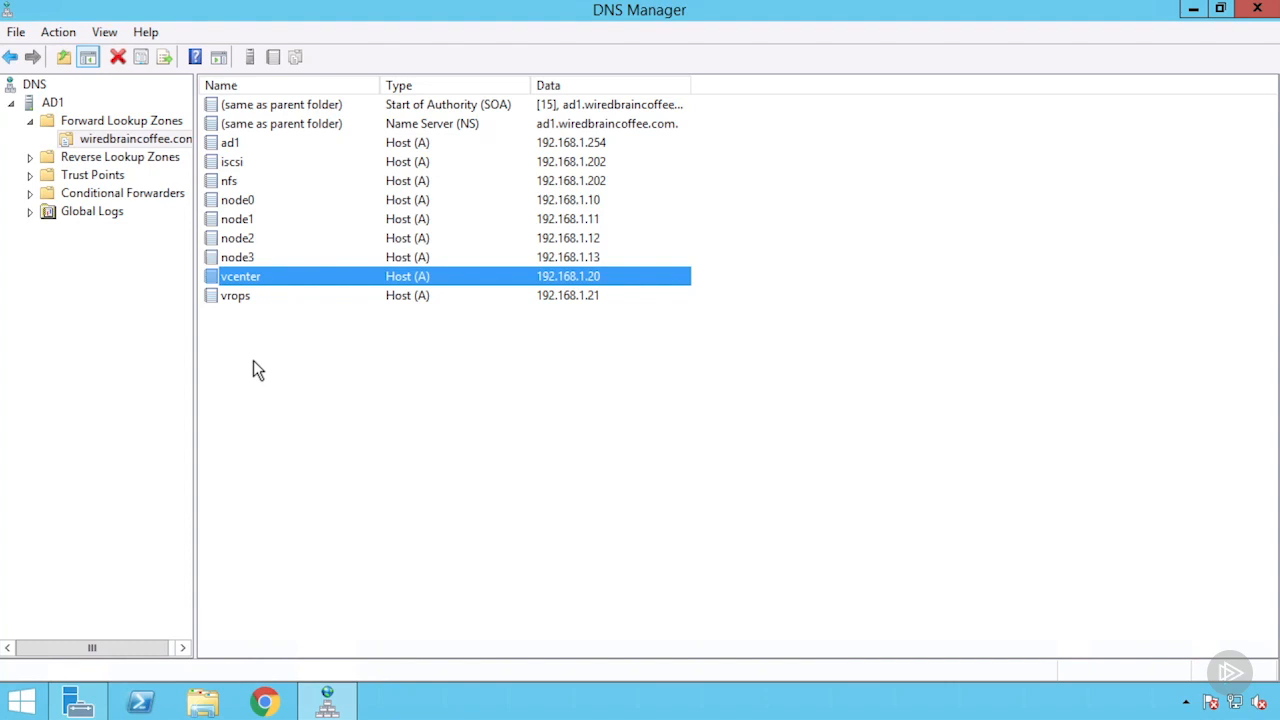
click(247, 143)
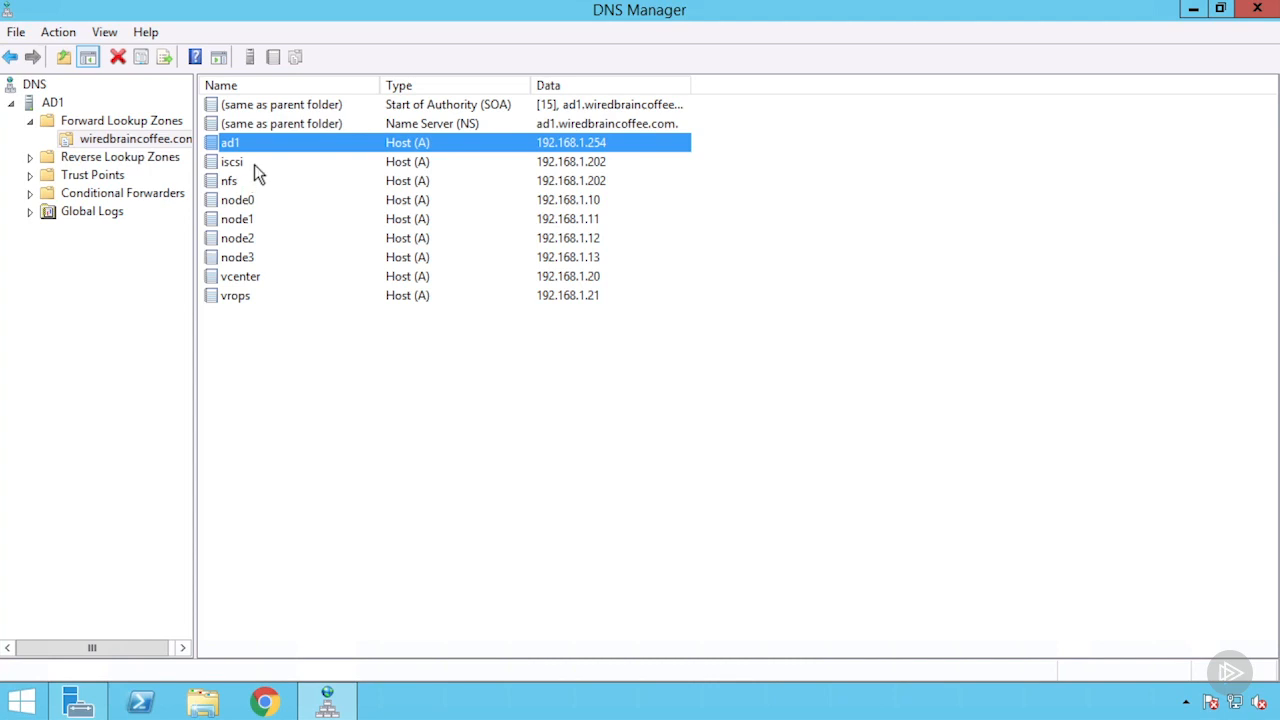
click(240, 162)
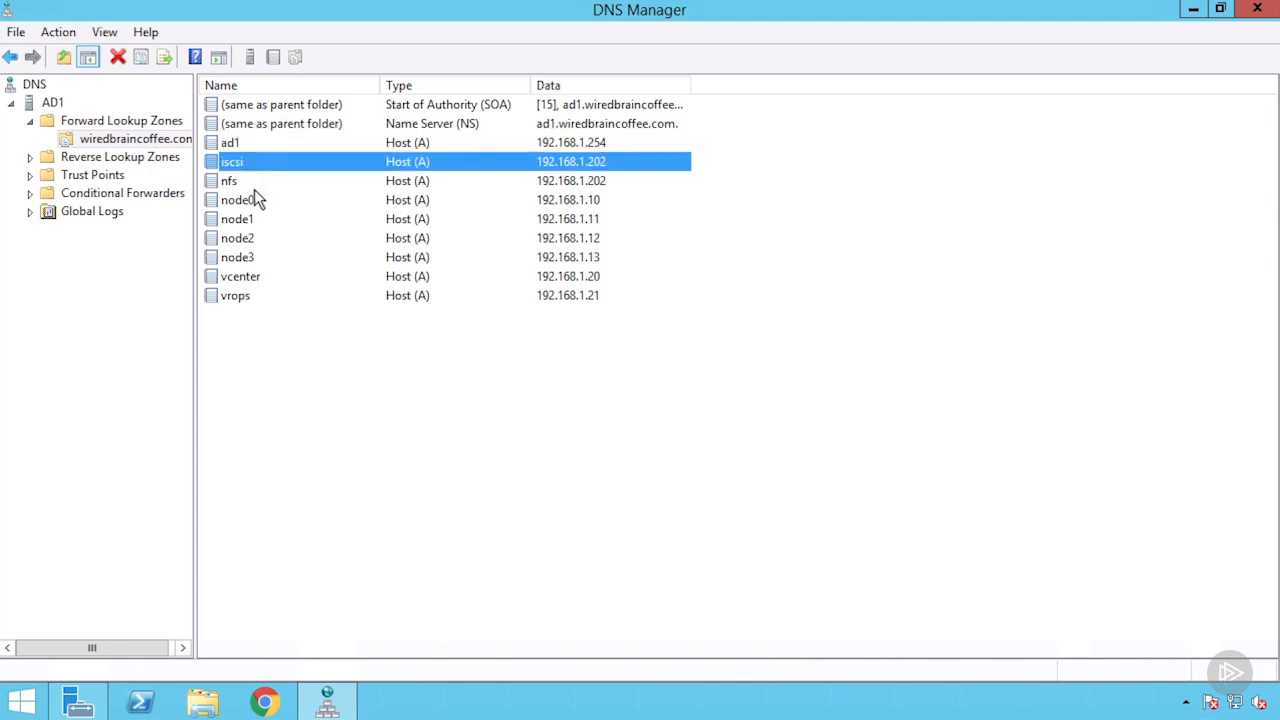
click(247, 182)
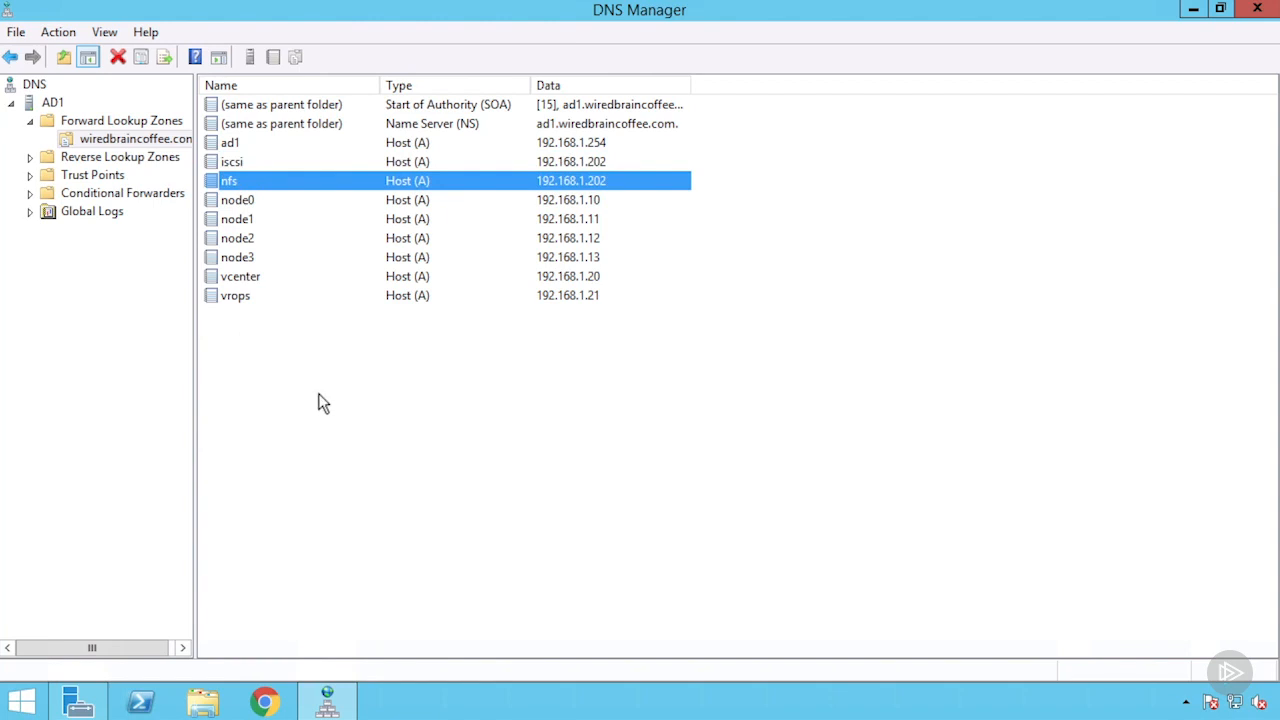
click(296, 219)
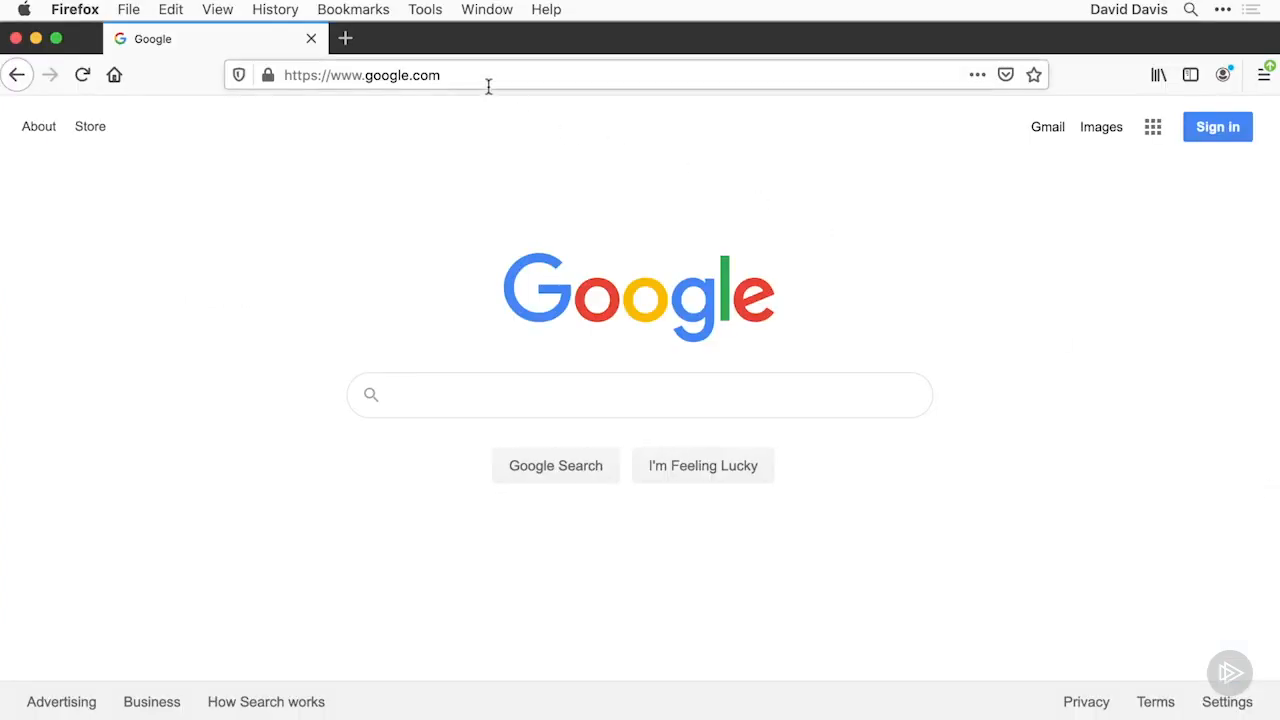
Switch to Firefox, browse to 192.168.1.11 and accept the certificate risk to reach the ESXi login page
click(449, 70)
text(192)
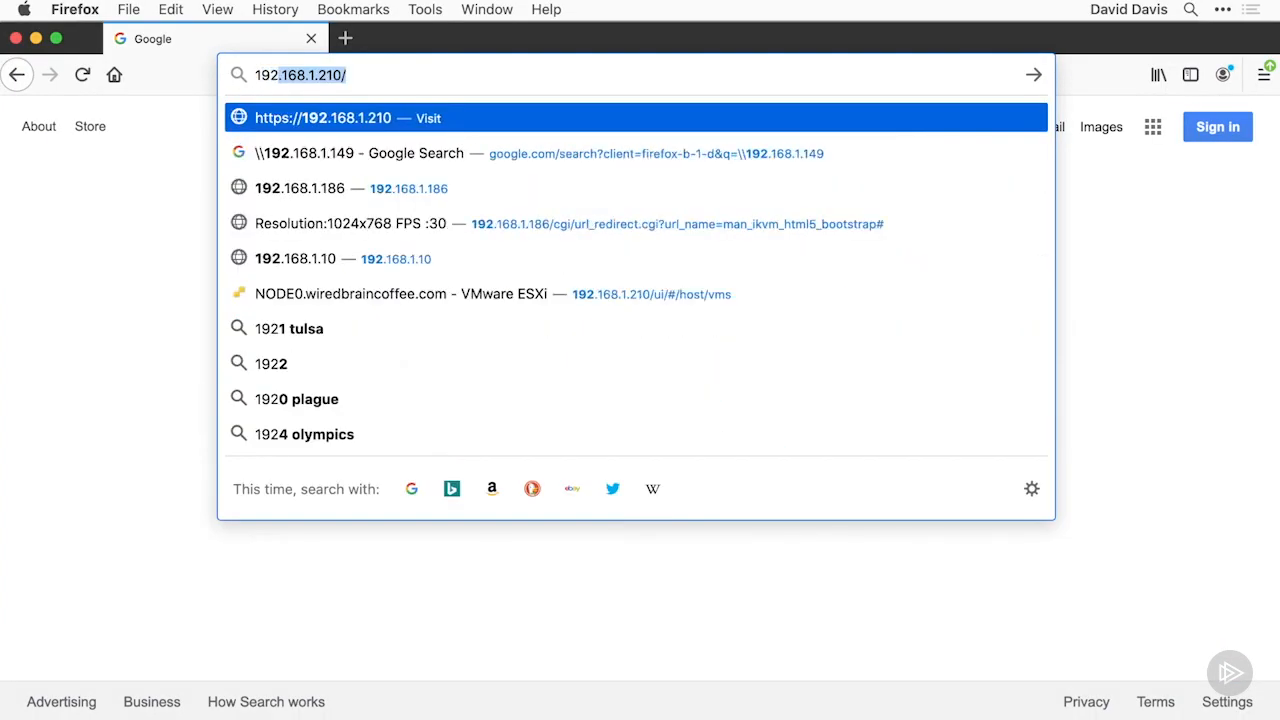
text(.168.1.)
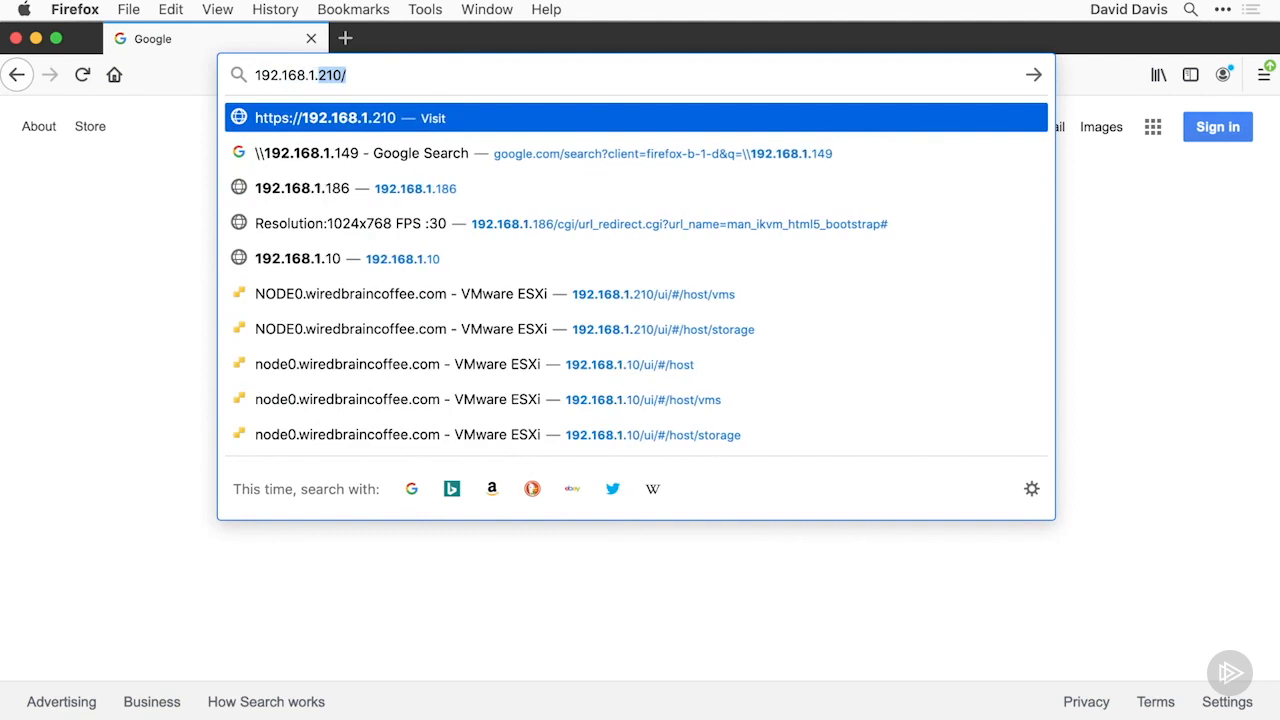
text(11)
key(Return)
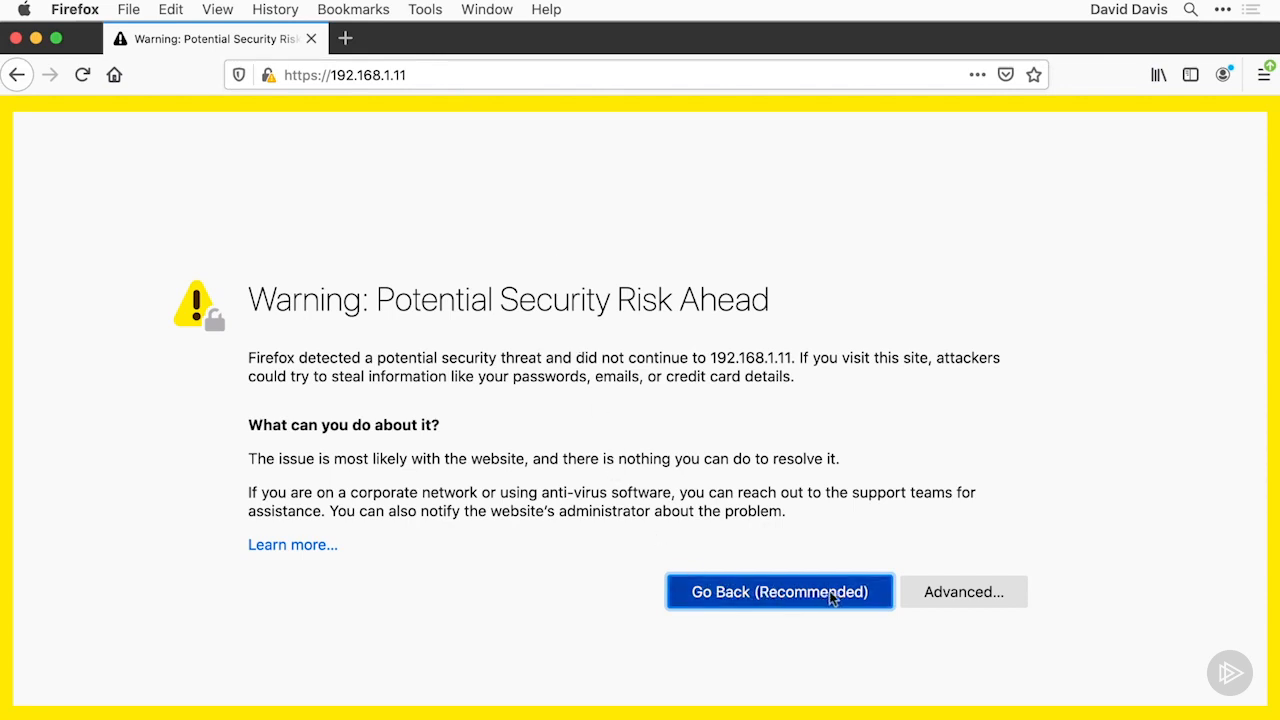
click(926, 594)
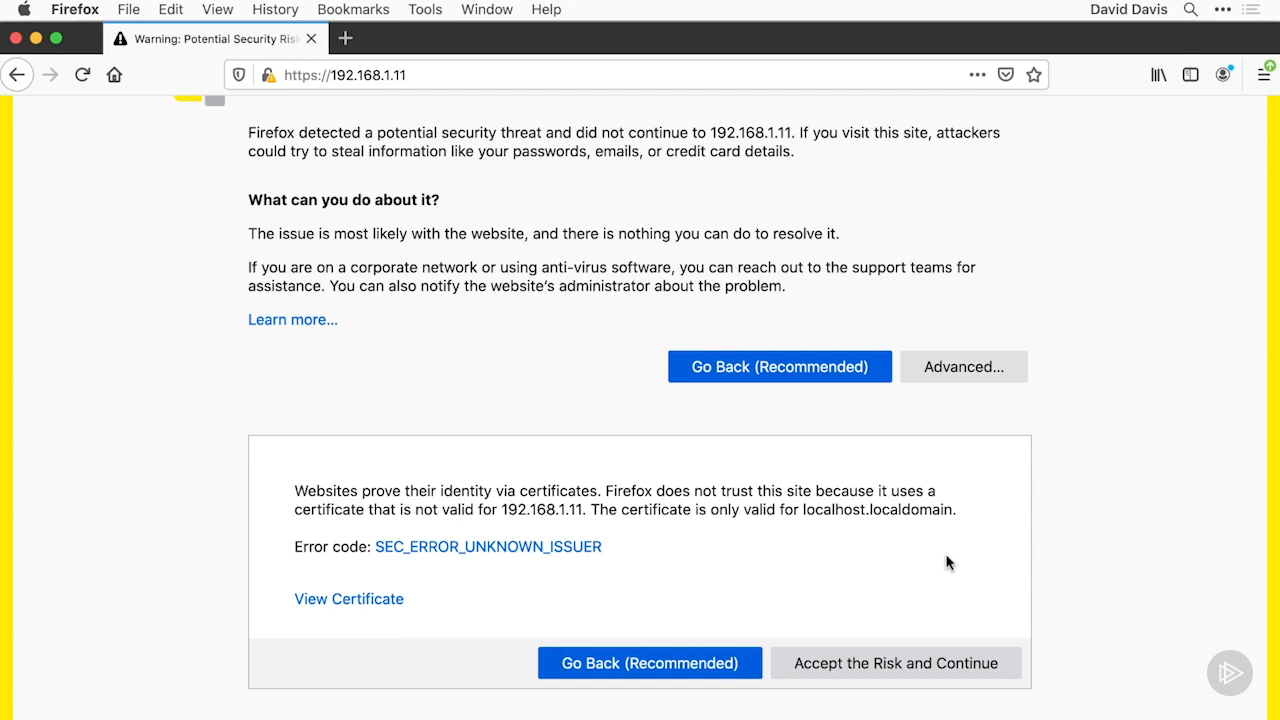
click(974, 665)
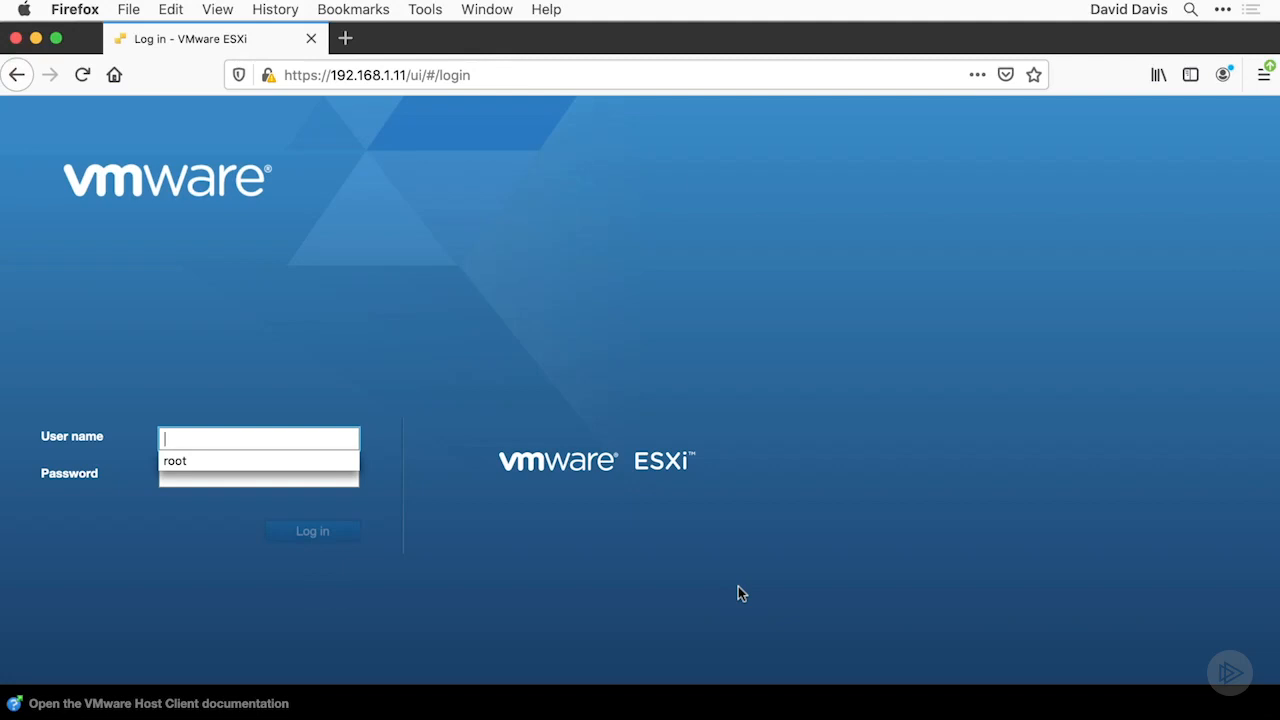
Log in to the ESXi host as root with the account password and accept joining the Customer Experience Improvement Program
click(321, 441)
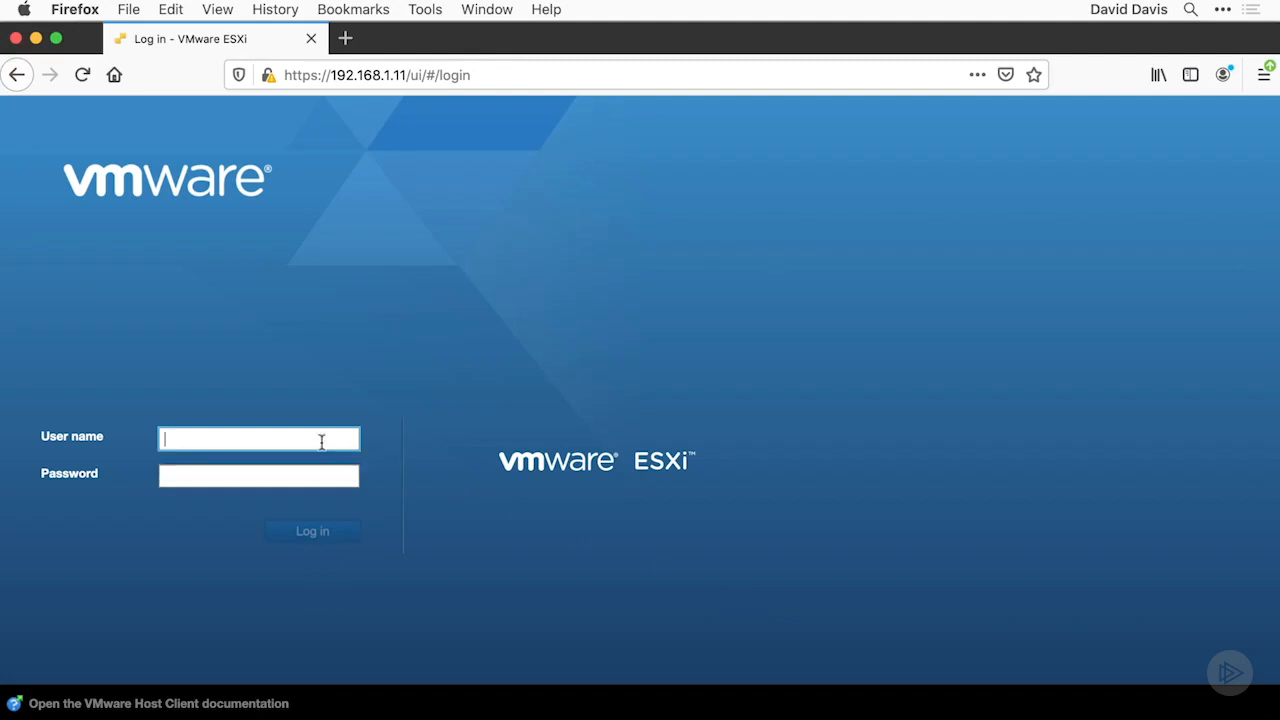
text(root)
key(Tab)
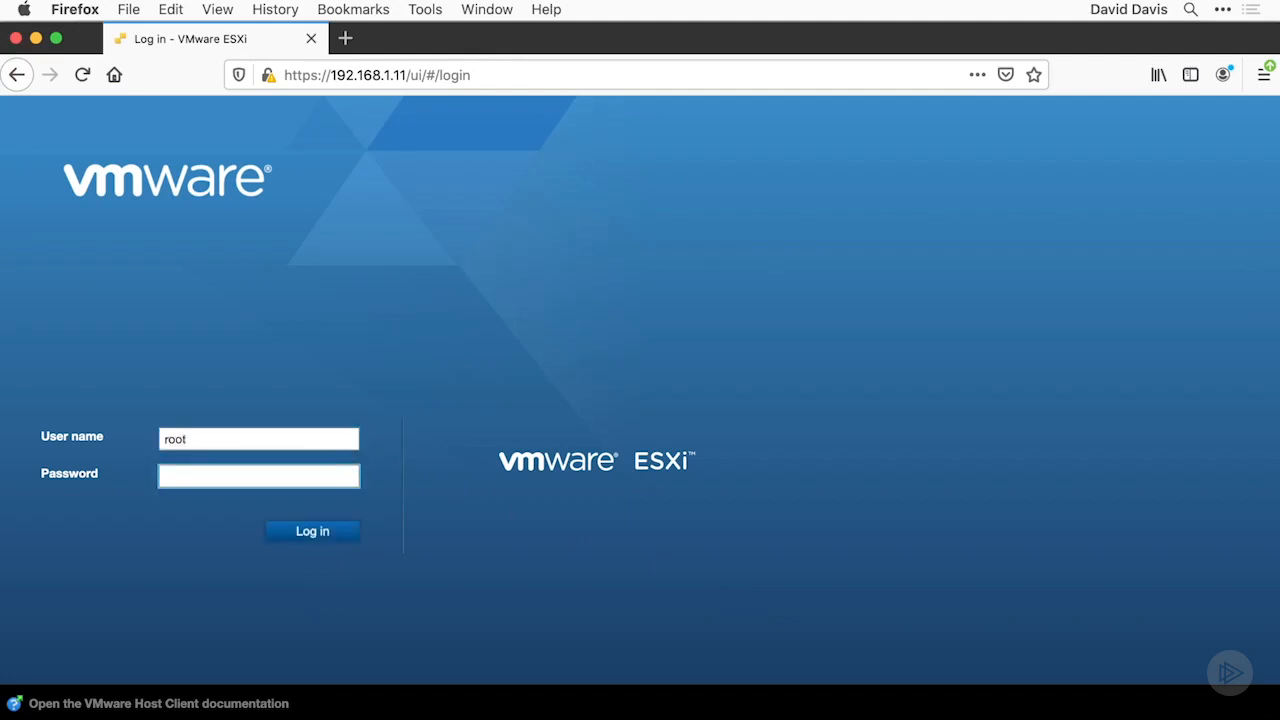
text(••••••••••)
click(332, 540)
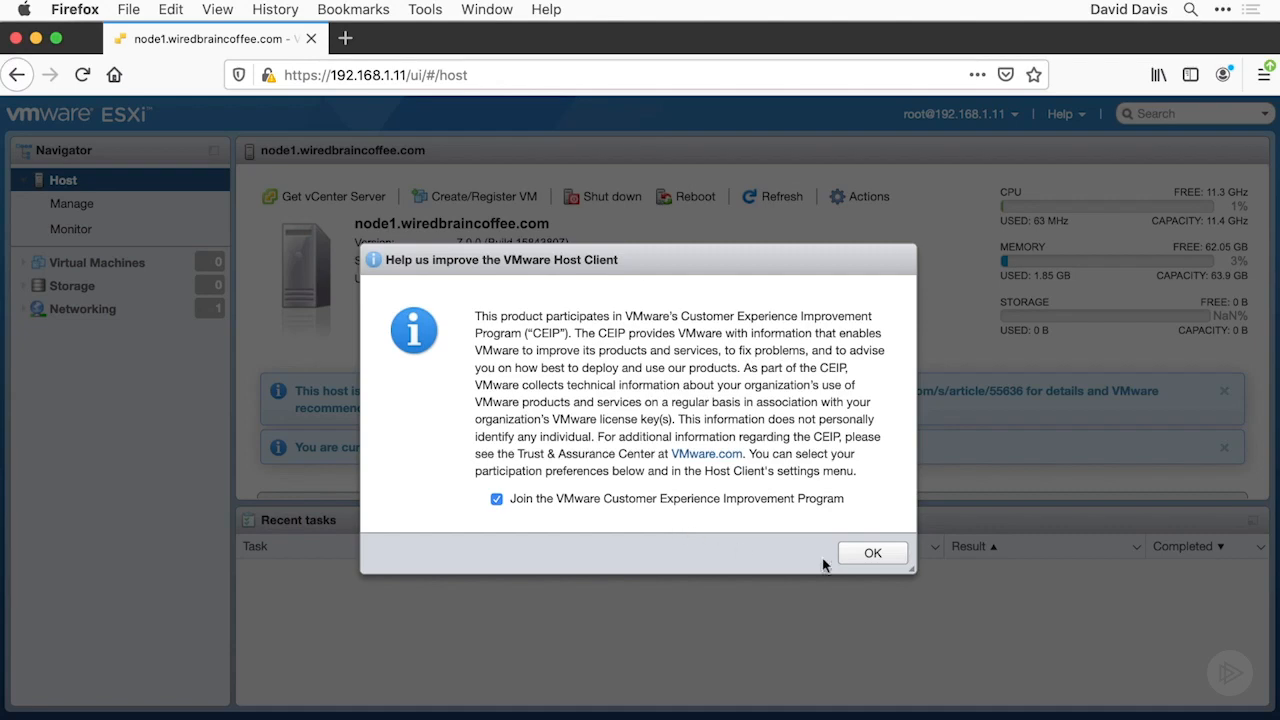
click(862, 558)
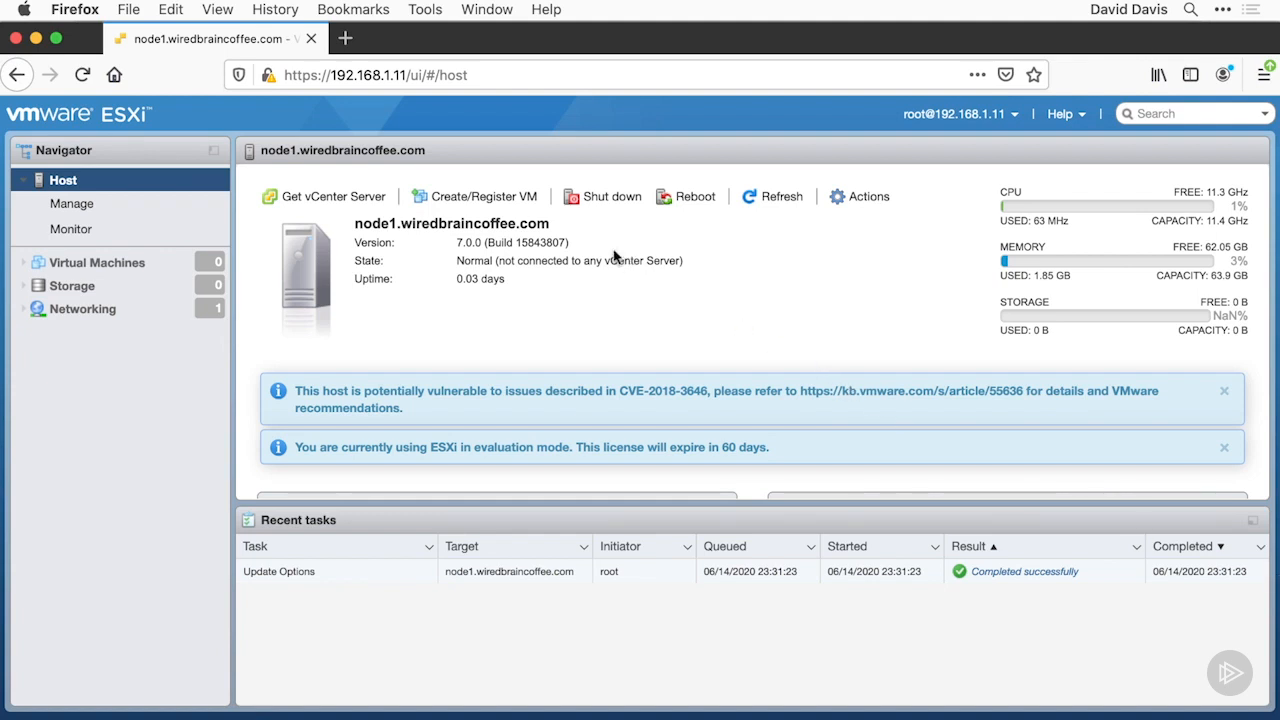
Examine the host summary for the ESXi version, hostname, hardware, IP addresses, DNS servers, default gateway and networks
drag(569, 243, 457, 242)
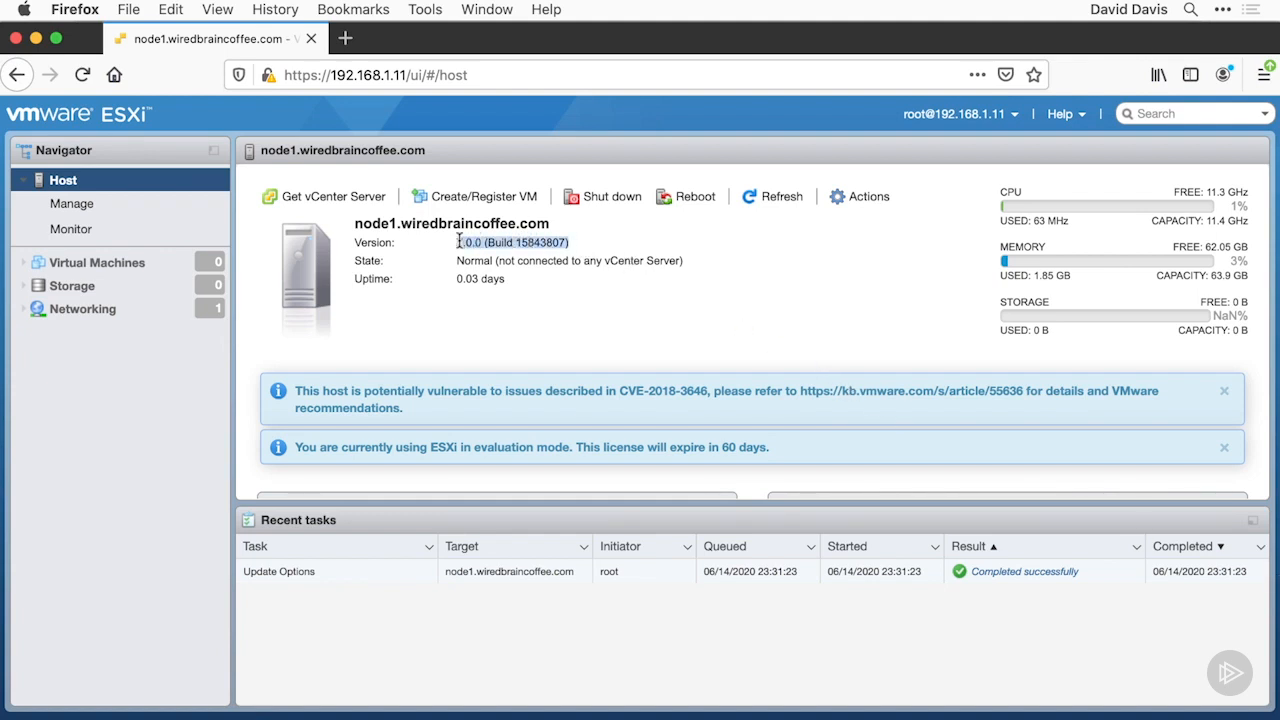
drag(568, 229, 367, 288)
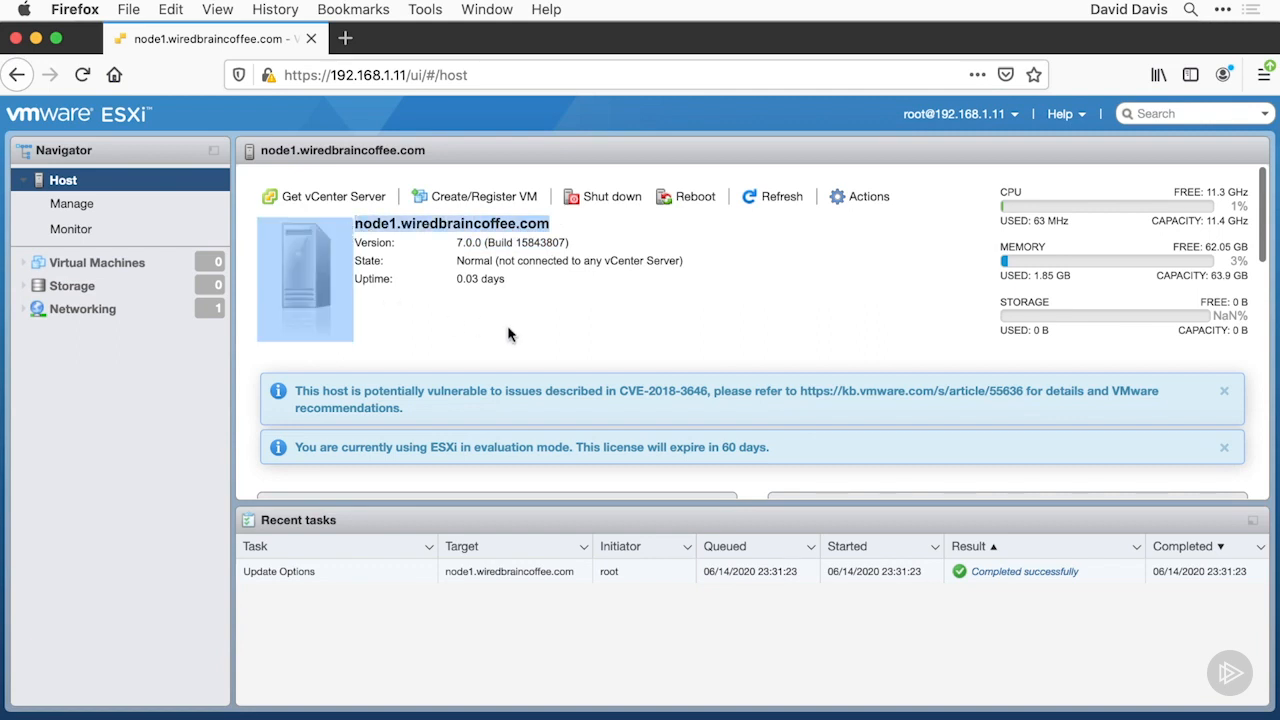
click(543, 347)
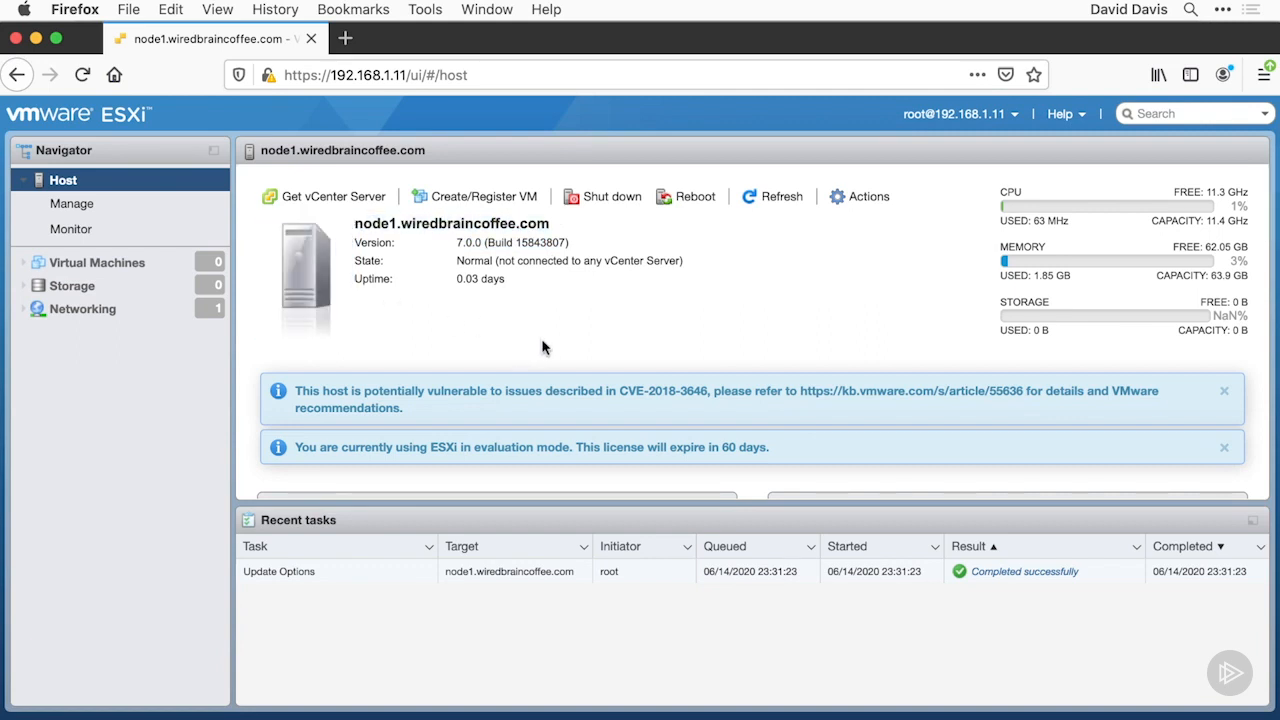
scroll(528, 415, down, 4)
scroll(525, 412, down, 5)
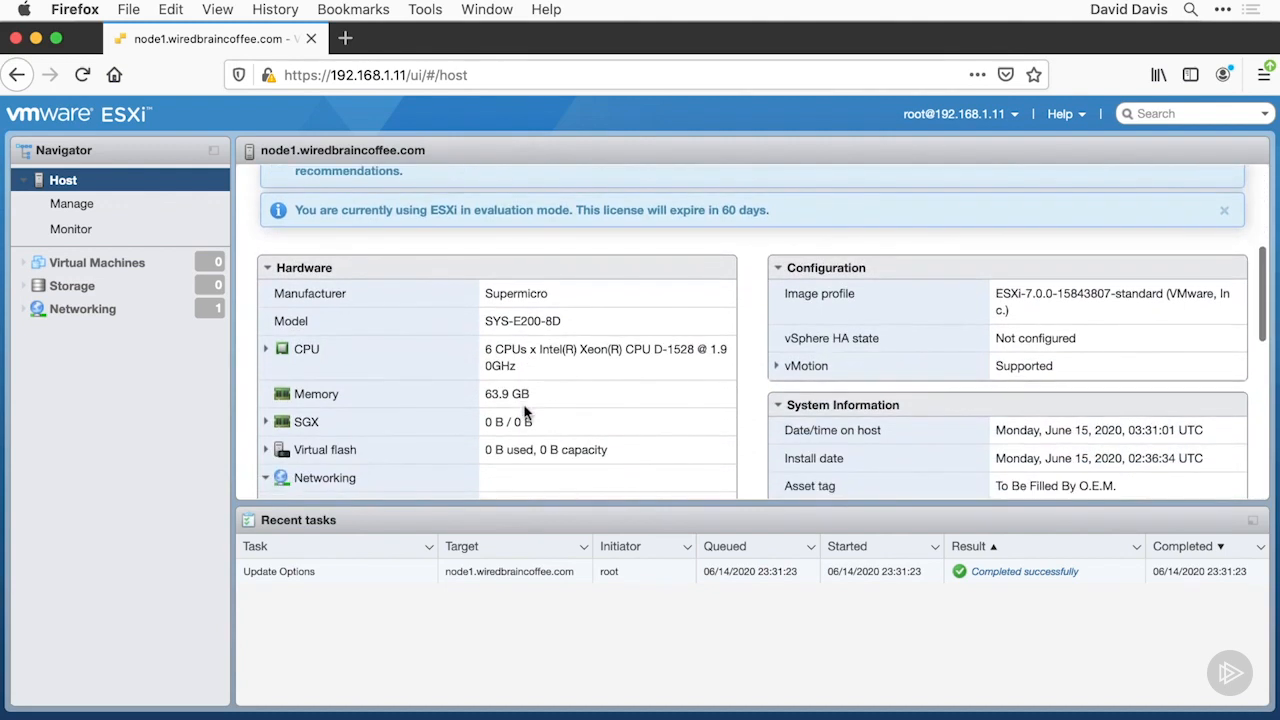
double_click(590, 384)
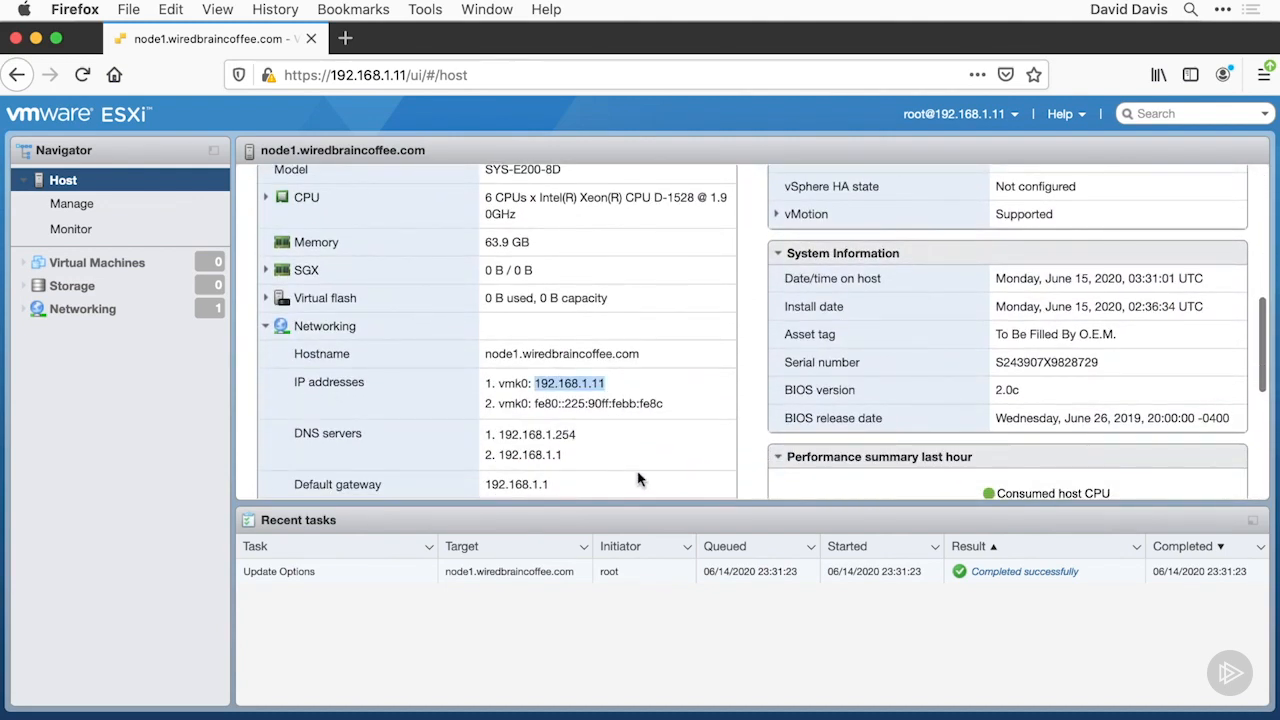
scroll(600, 458, down, 1)
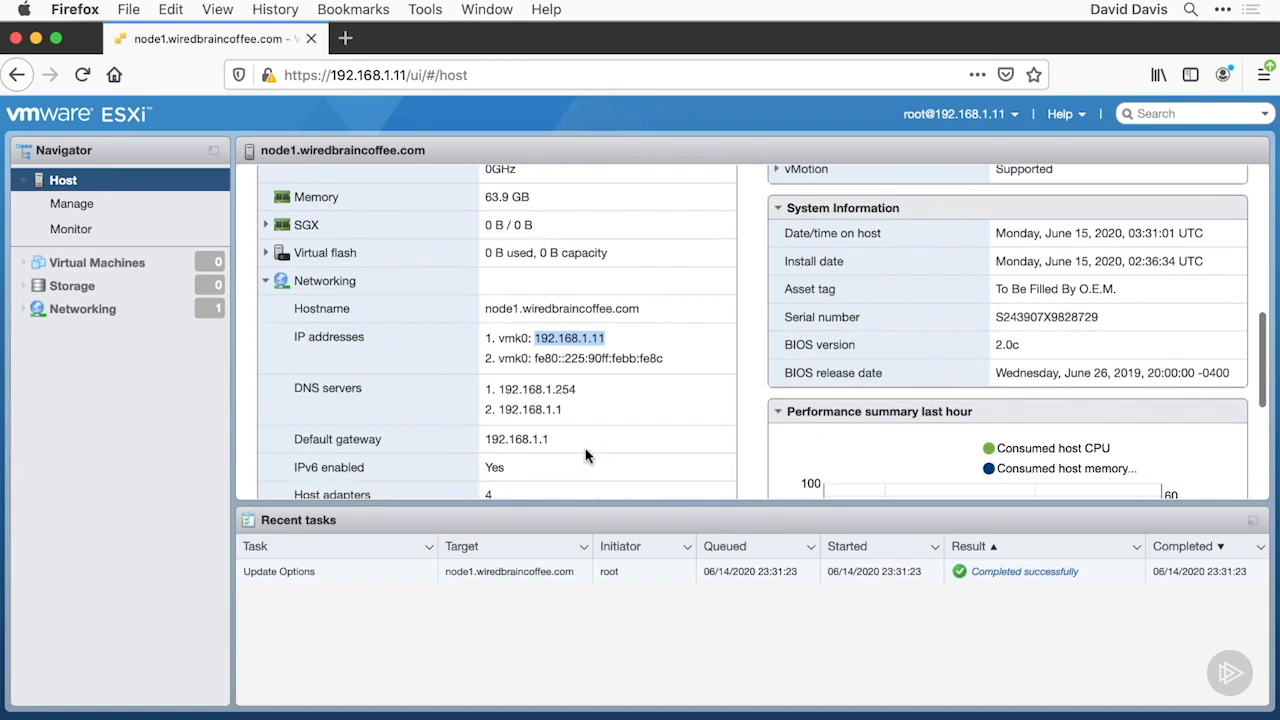
scroll(565, 443, down, 3)
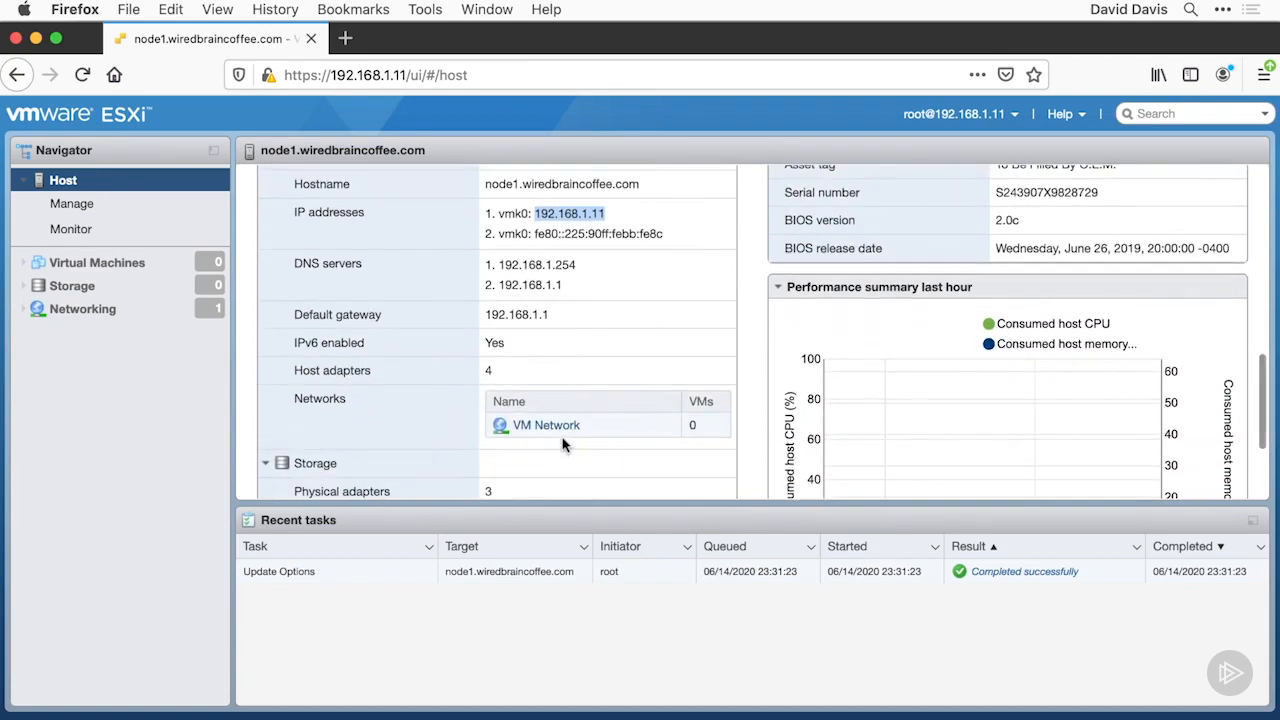
scroll(565, 445, up, 3)
scroll(565, 445, up, 10)
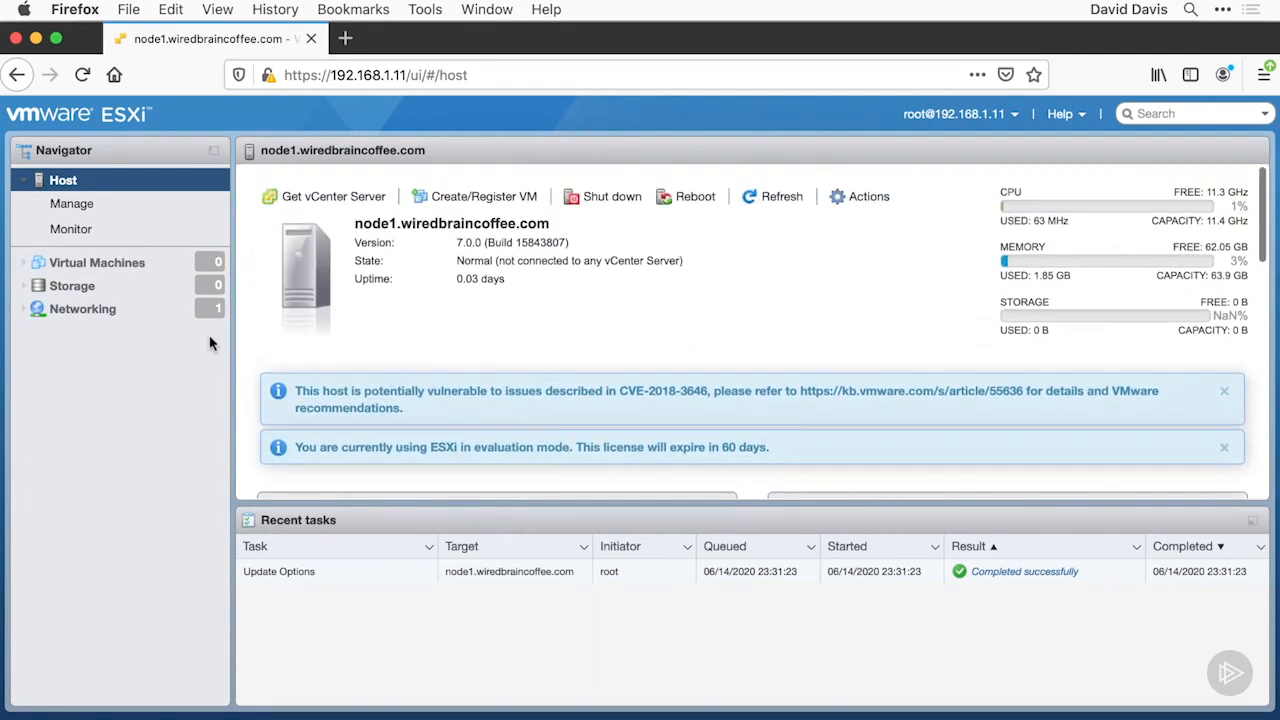
Look through the host's virtual machines, datastores, port groups, advanced system settings and performance monitoring
click(88, 266)
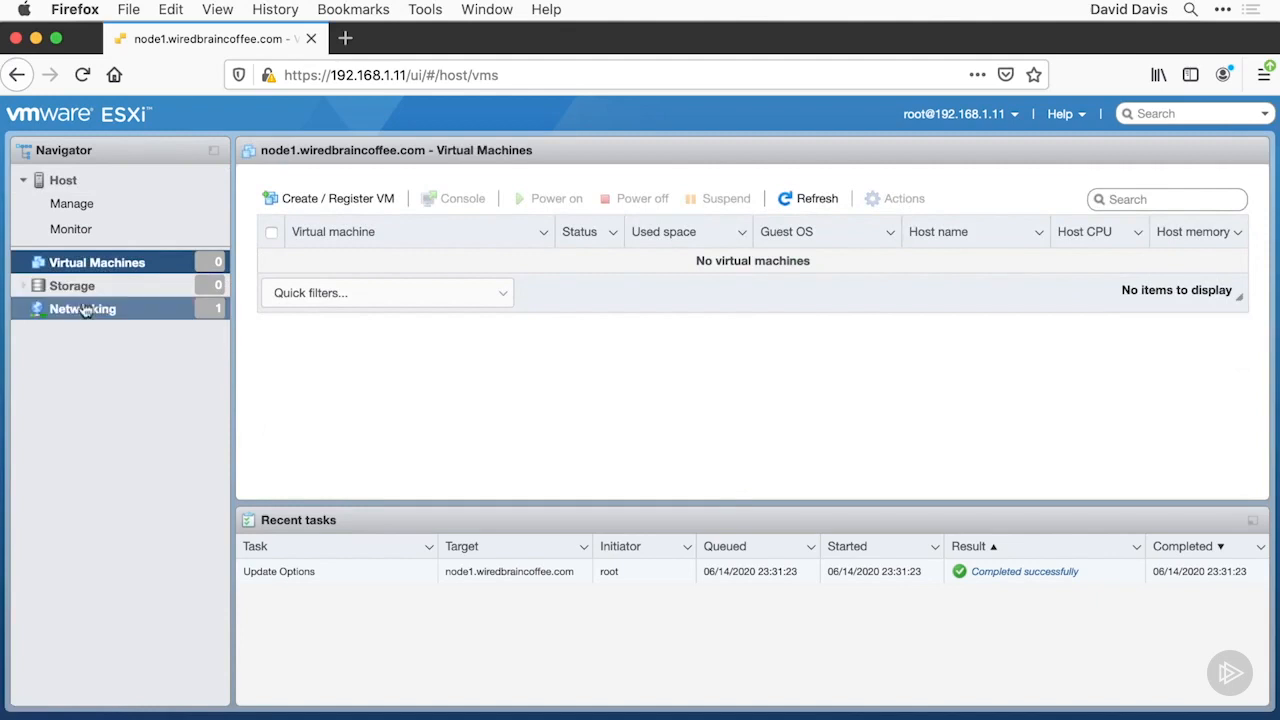
click(75, 290)
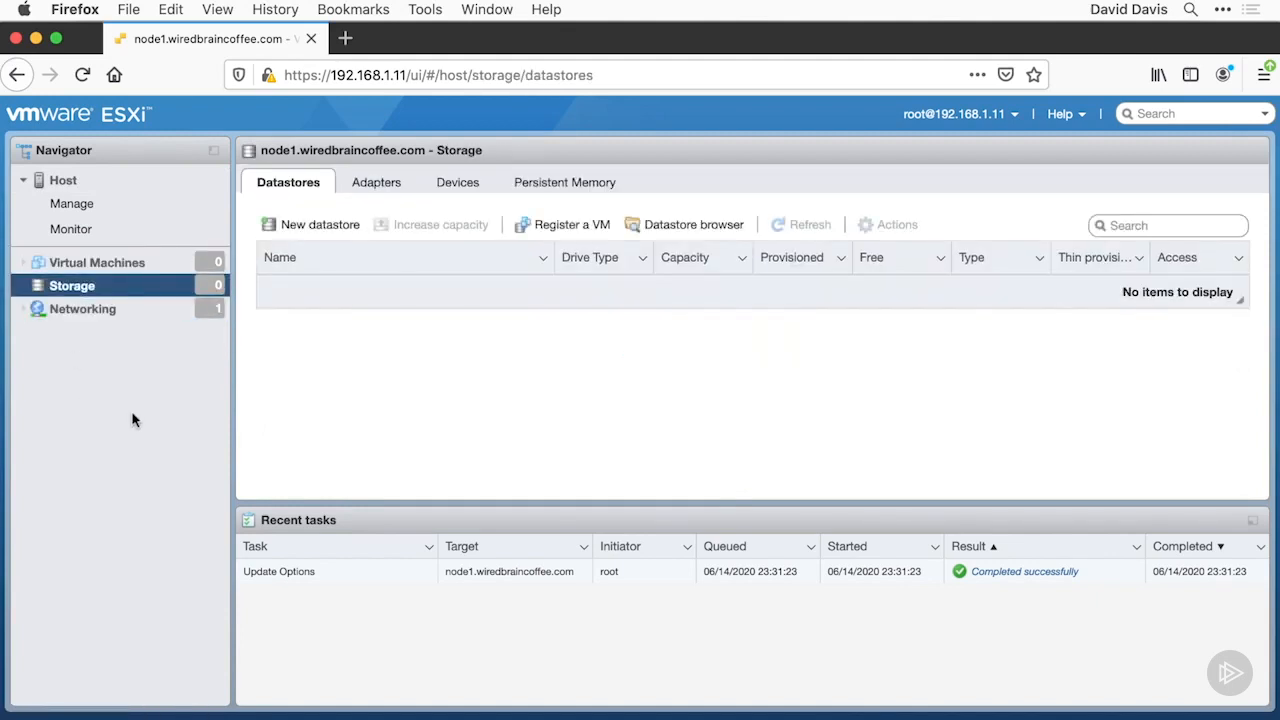
click(108, 318)
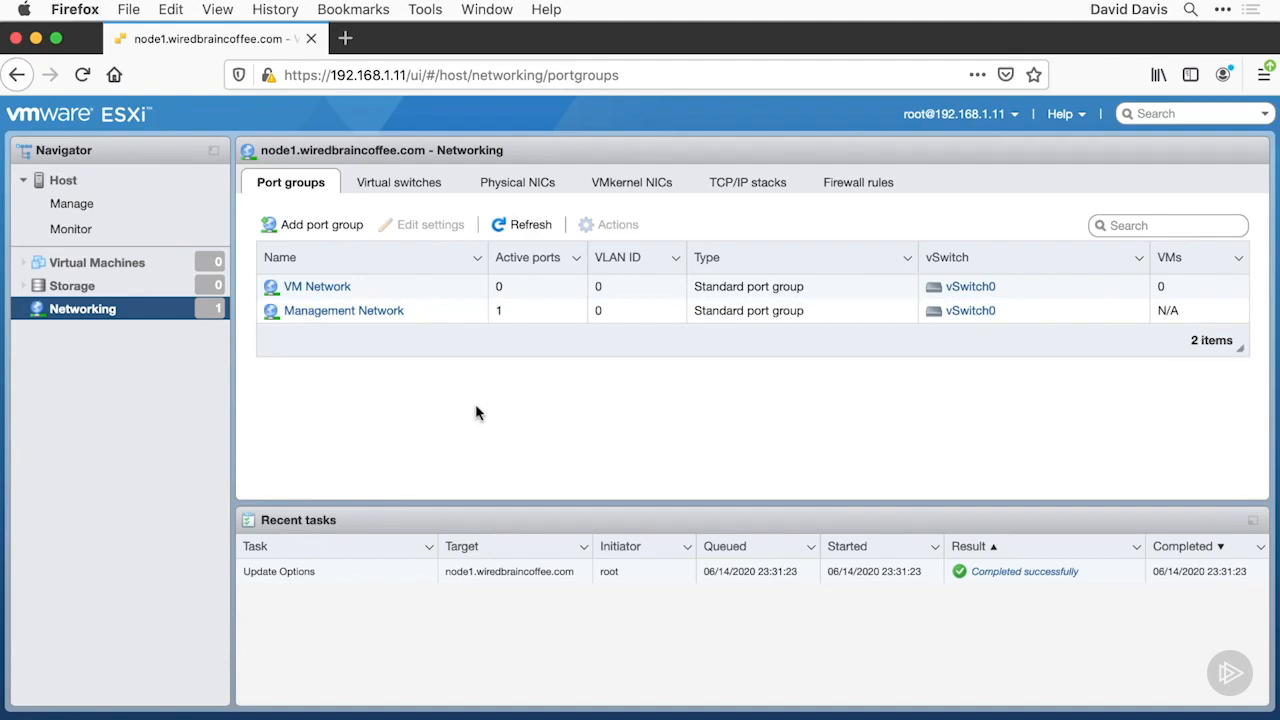
click(143, 212)
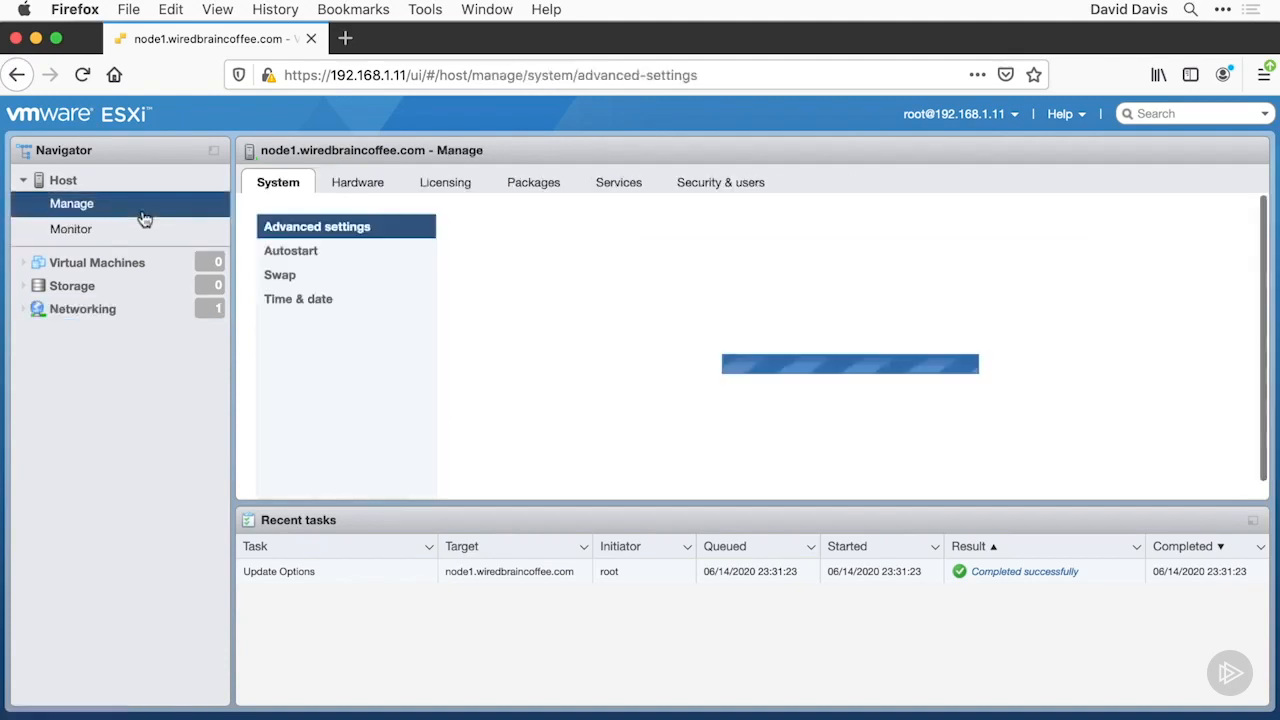
click(362, 227)
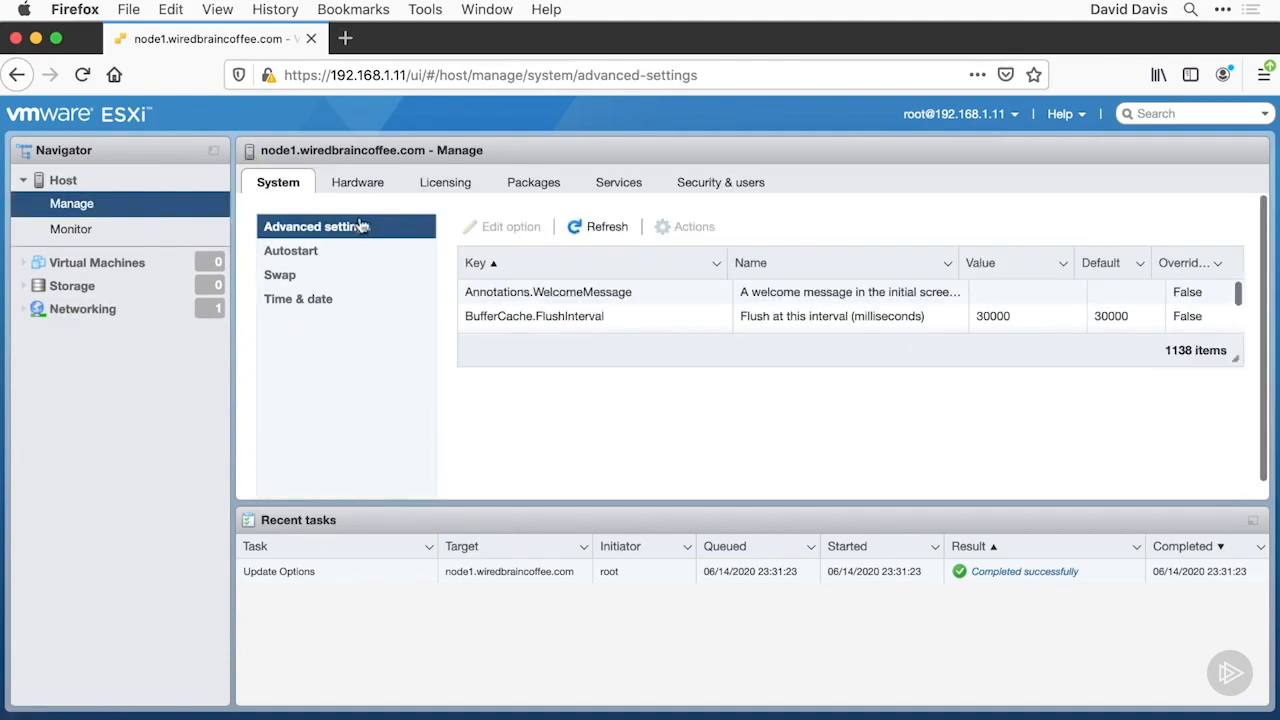
click(174, 231)
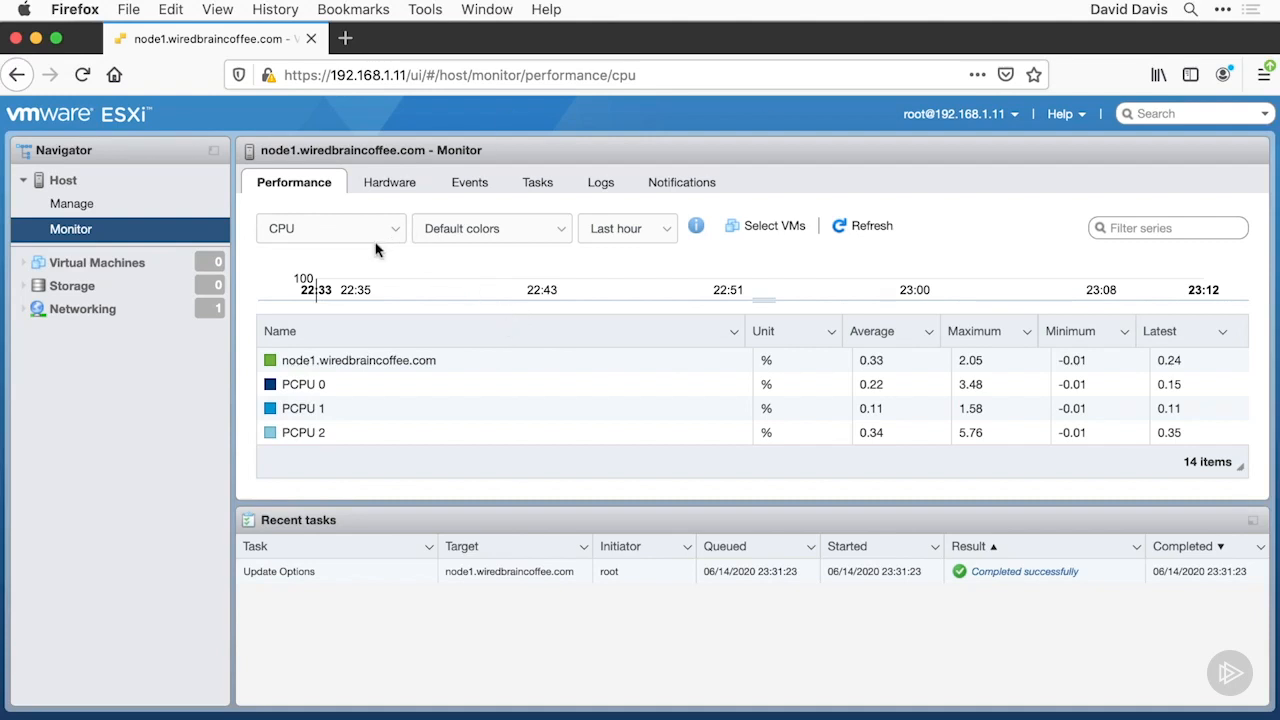
View the creation types offered for a new virtual machine and close the wizard without creating one
click(160, 262)
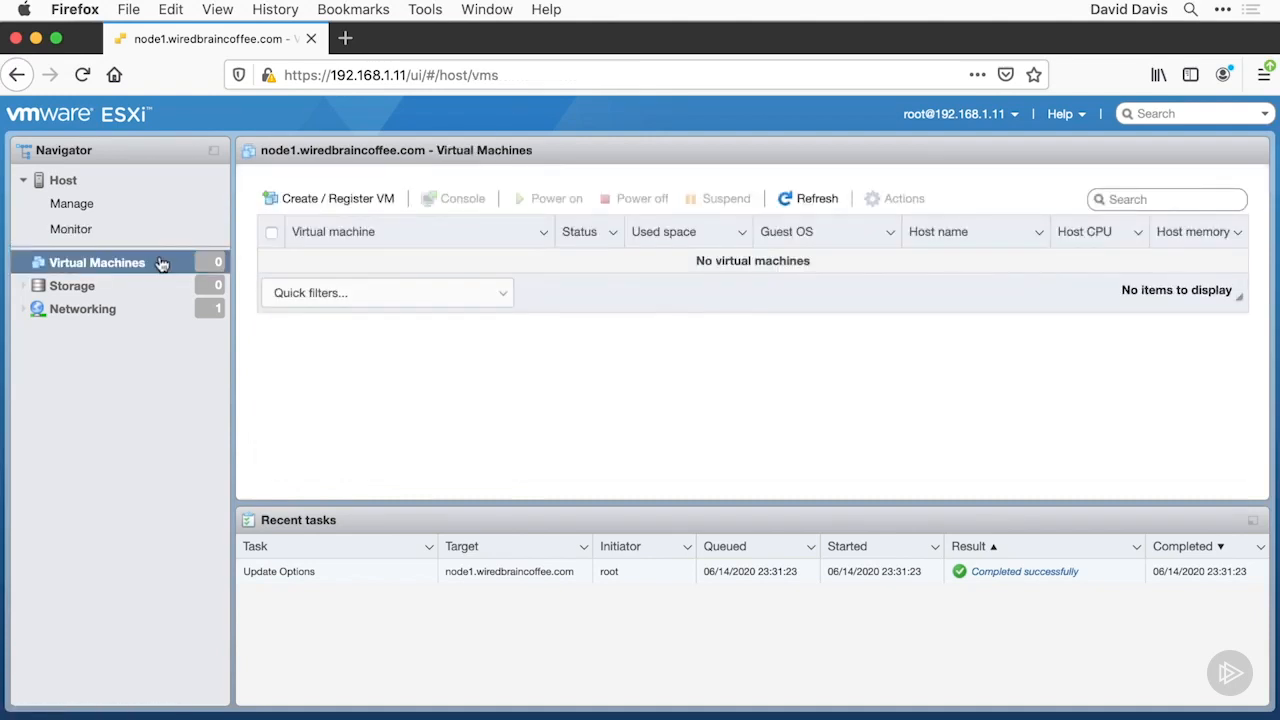
click(326, 200)
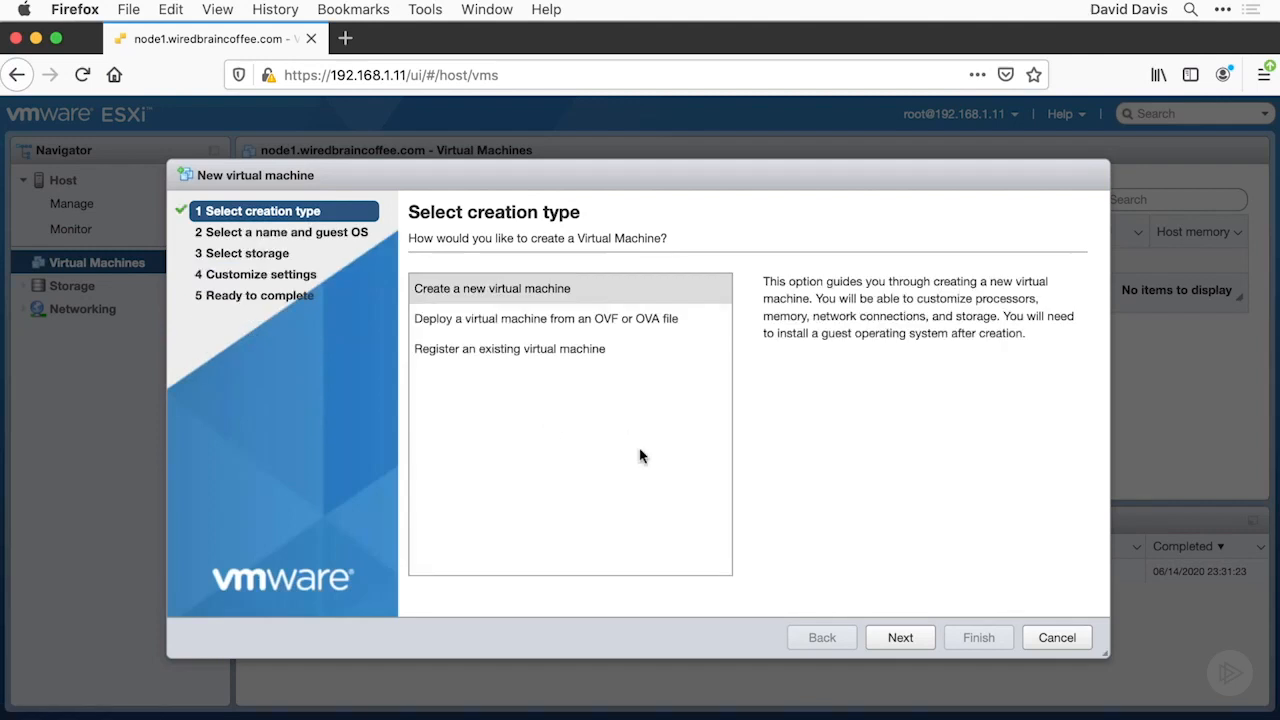
click(1045, 638)
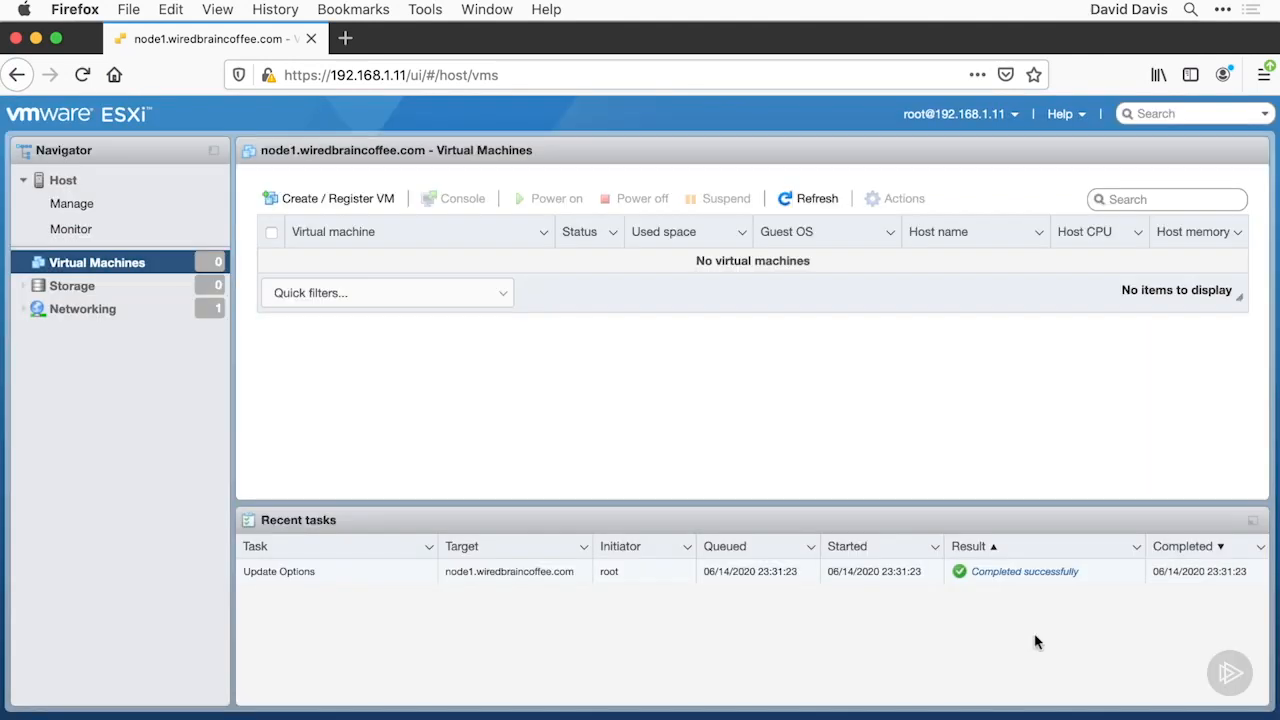